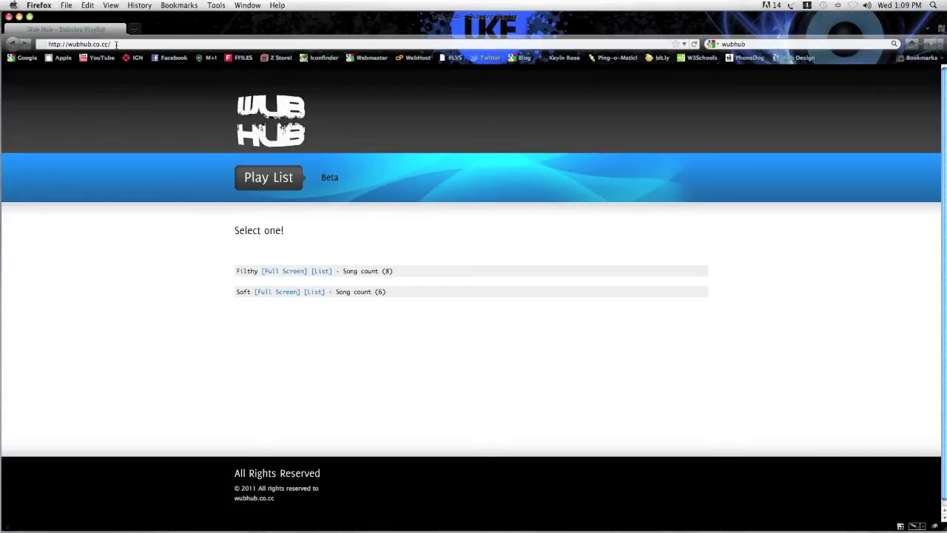
# Load wubhub.co.cc/cpanel and scroll down to the Software/Services section
pyautogui.click(116, 44)
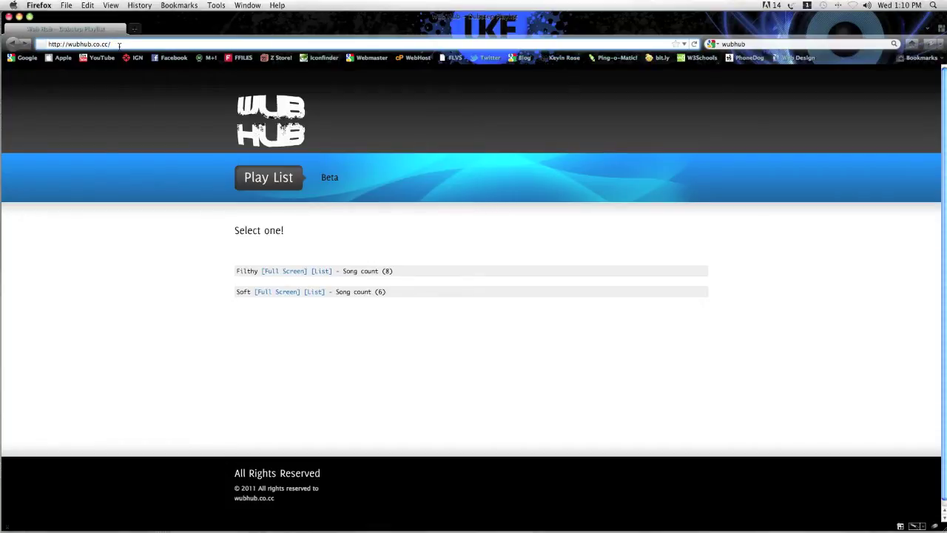
pyautogui.write('cpanel')
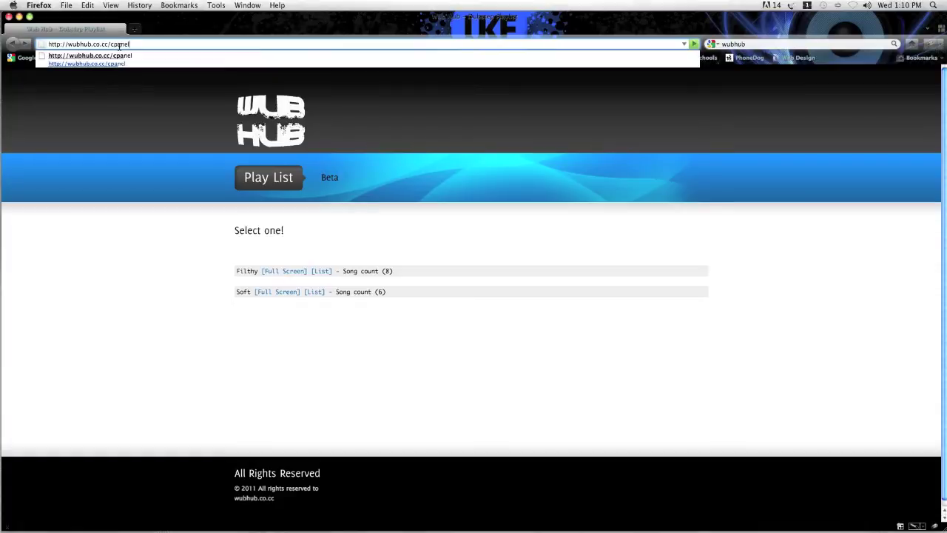
pyautogui.press('Return')
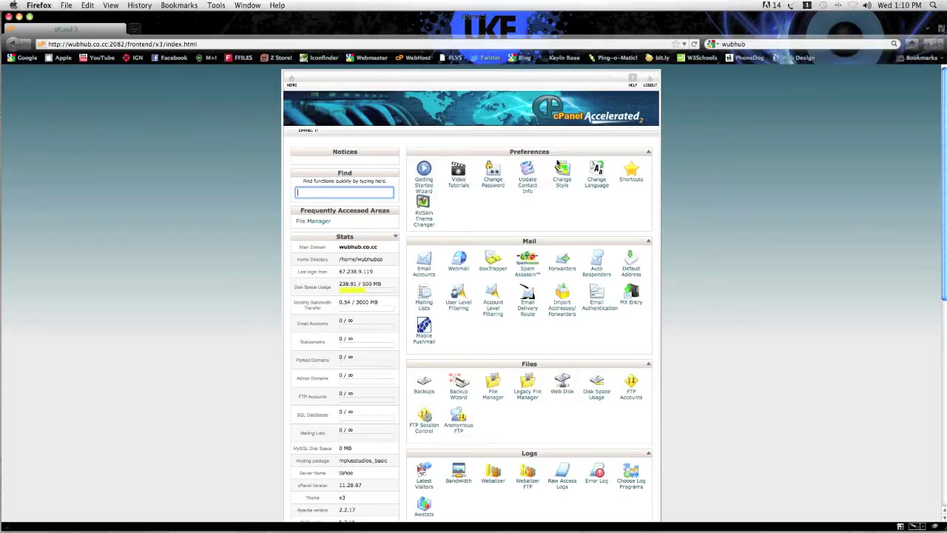
pyautogui.scroll(-3, 571, 355)
pyautogui.scroll(-9, 572, 358)
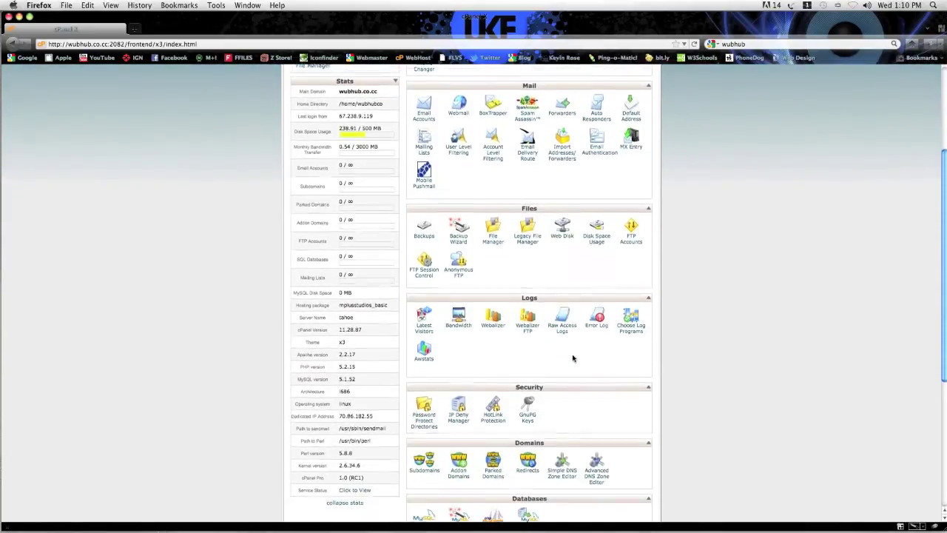
pyautogui.scroll(-5, 572, 359)
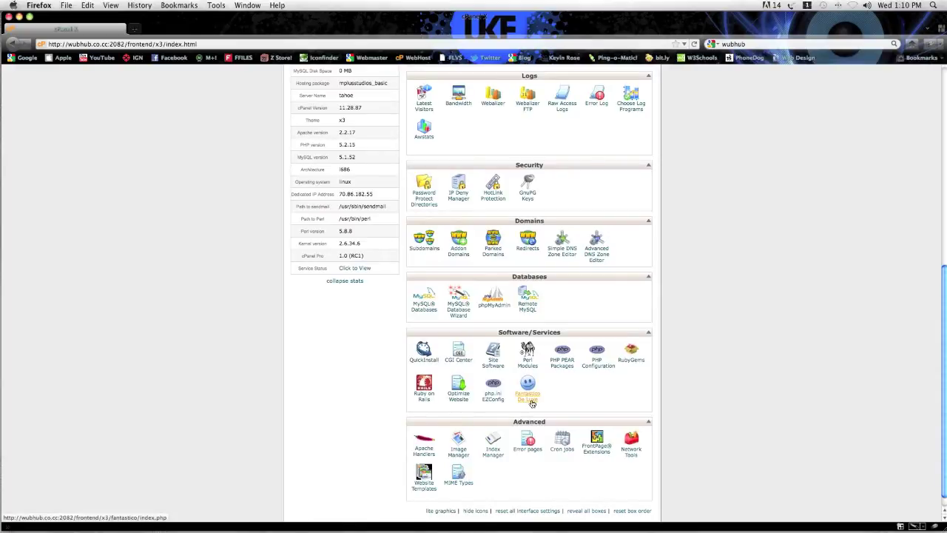
# Open Fantastico De Luxe from Software/Services and scroll down its script list
pyautogui.click(531, 403)
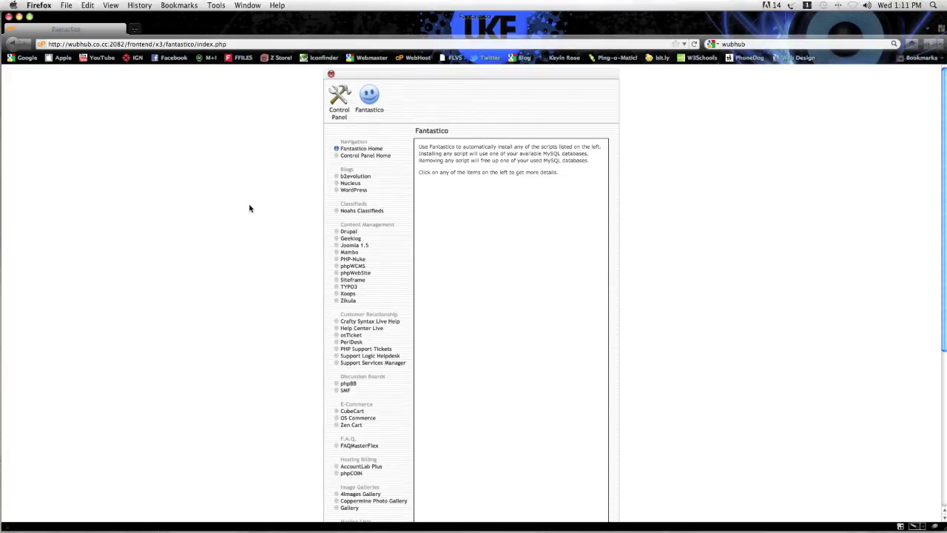
pyautogui.scroll(-1, 251, 209)
pyautogui.scroll(-3, 402, 148)
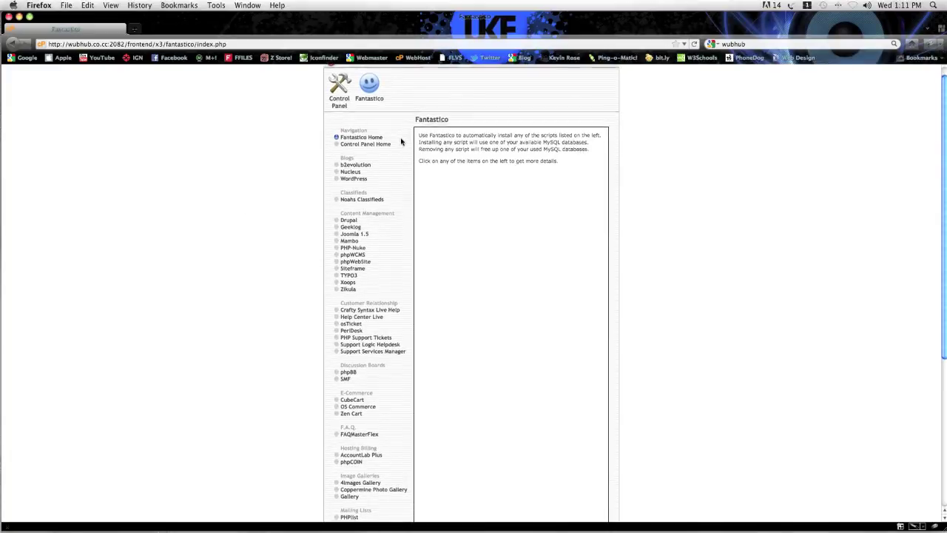
pyautogui.scroll(-6, 402, 142)
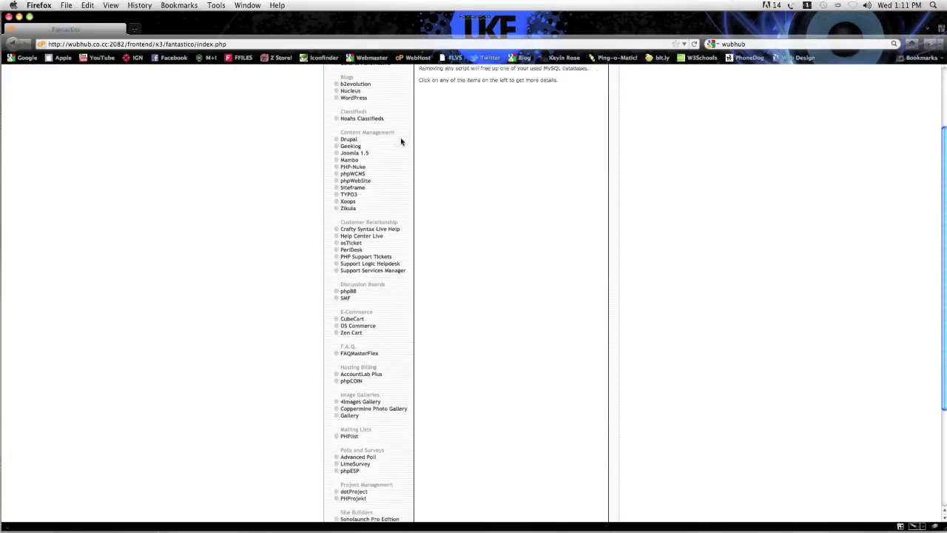
# Open the phpBB script page under the Discussion Boards category
pyautogui.moveTo(386, 258); pyautogui.dragTo(339, 259)
pyautogui.click(386, 259)
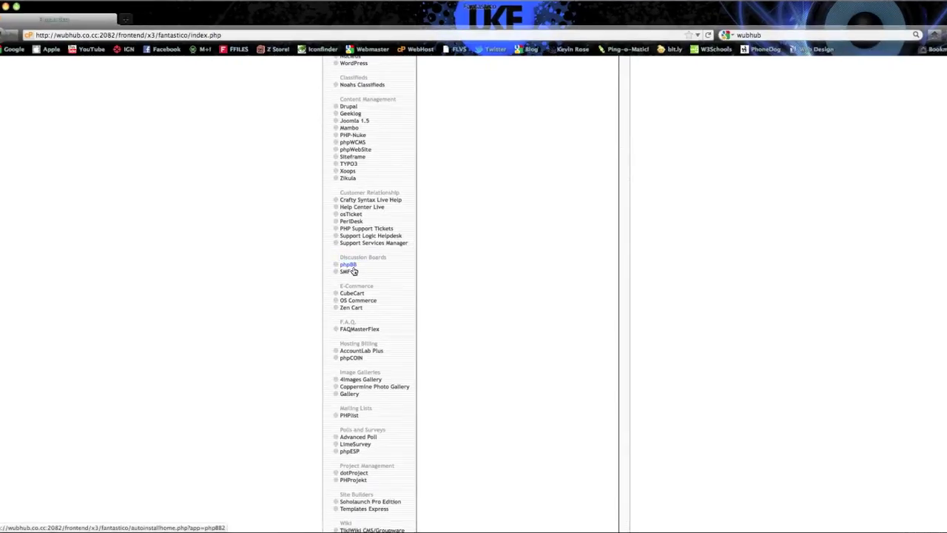
pyautogui.moveTo(355, 271)
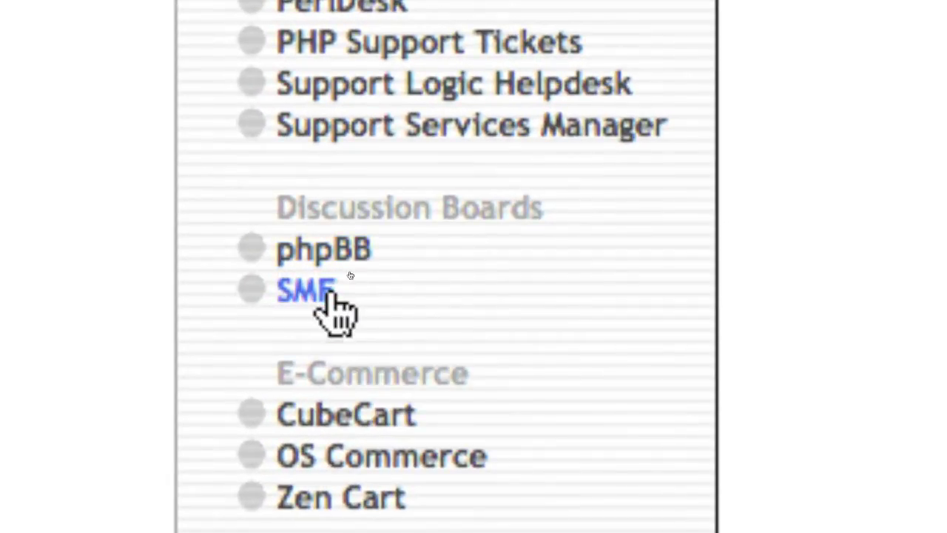
pyautogui.moveTo(337, 311)
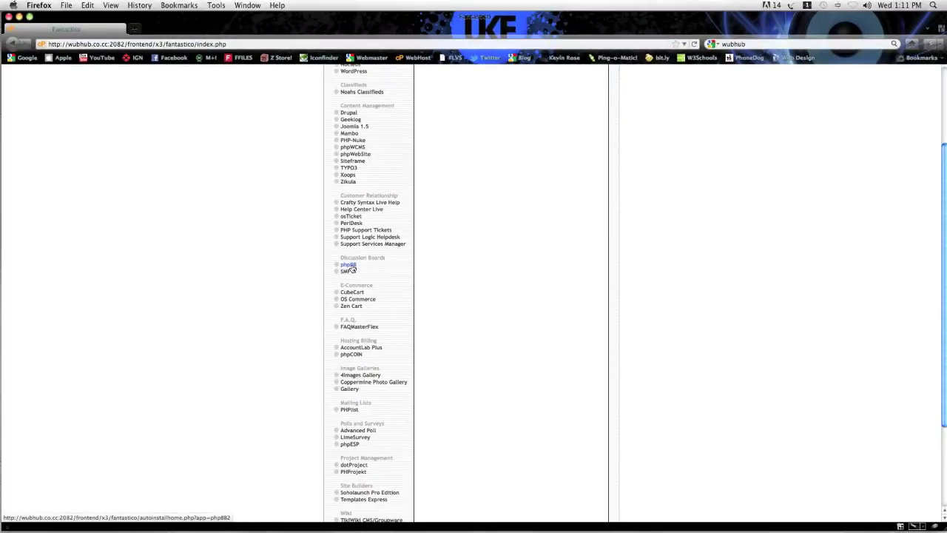
pyautogui.click(349, 266)
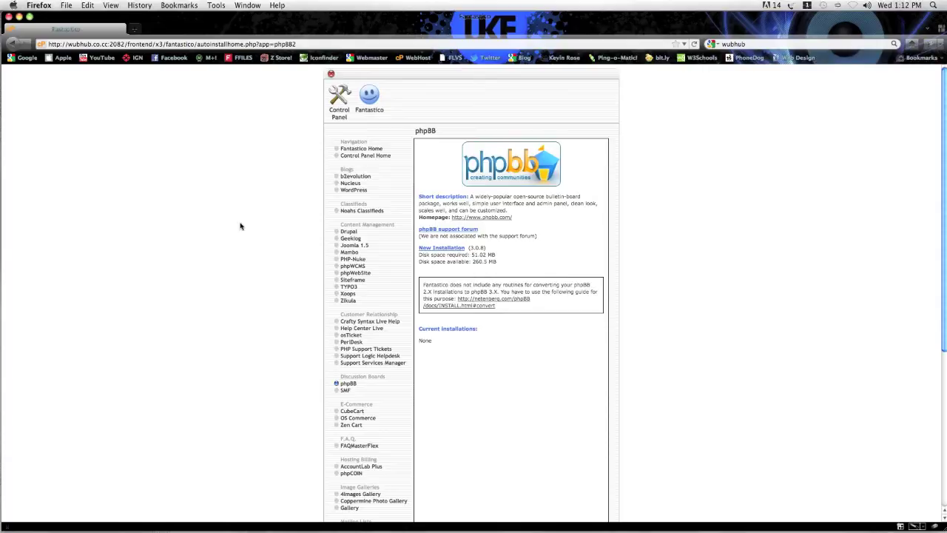
# Start a New Installation of phpBB and keep wubhub.co.cc as the install domain
pyautogui.click(458, 250)
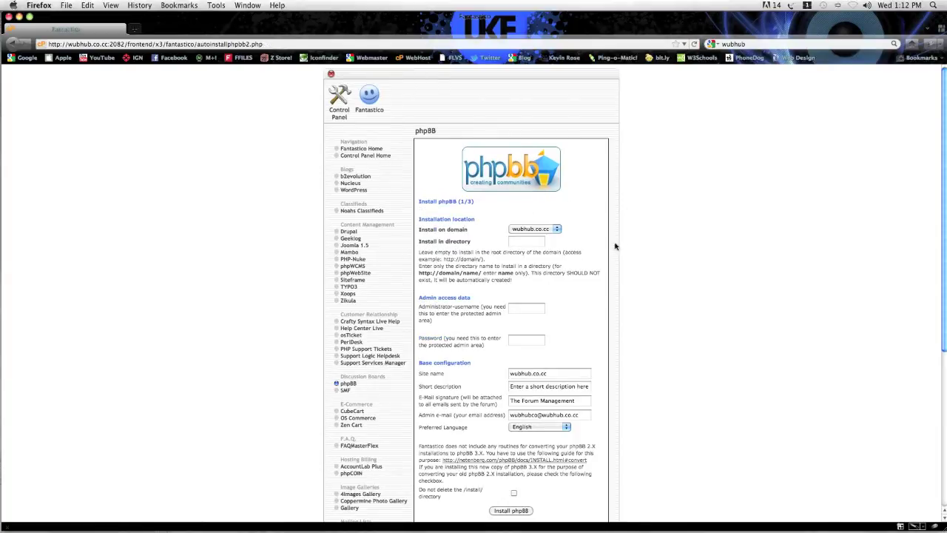
pyautogui.scroll(-3, 604, 249)
pyautogui.scroll(-3, 603, 249)
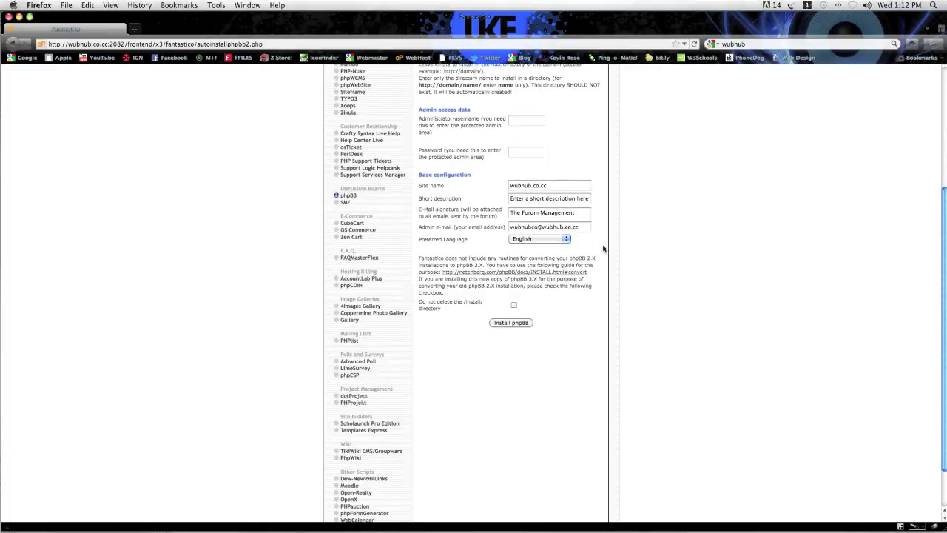
pyautogui.scroll(6, 603, 249)
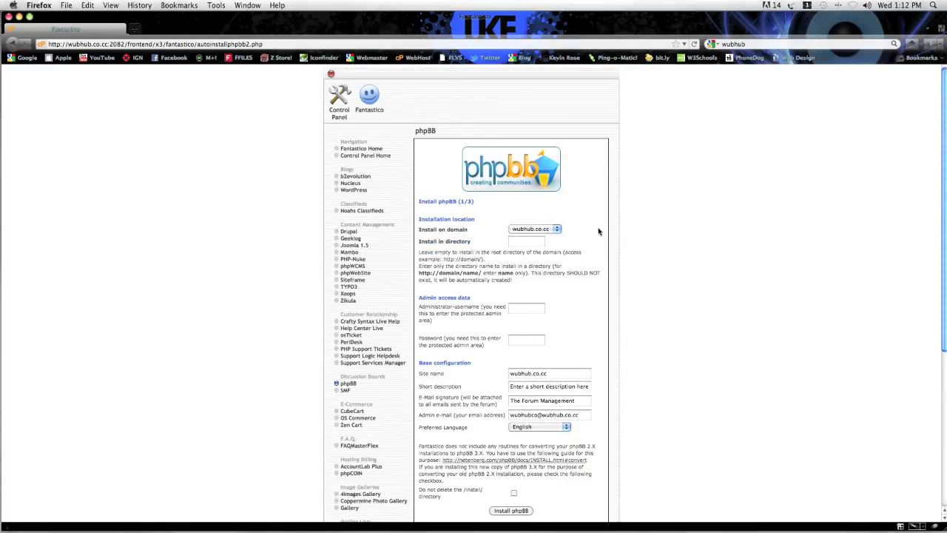
pyautogui.click(556, 230)
pyautogui.click(529, 237)
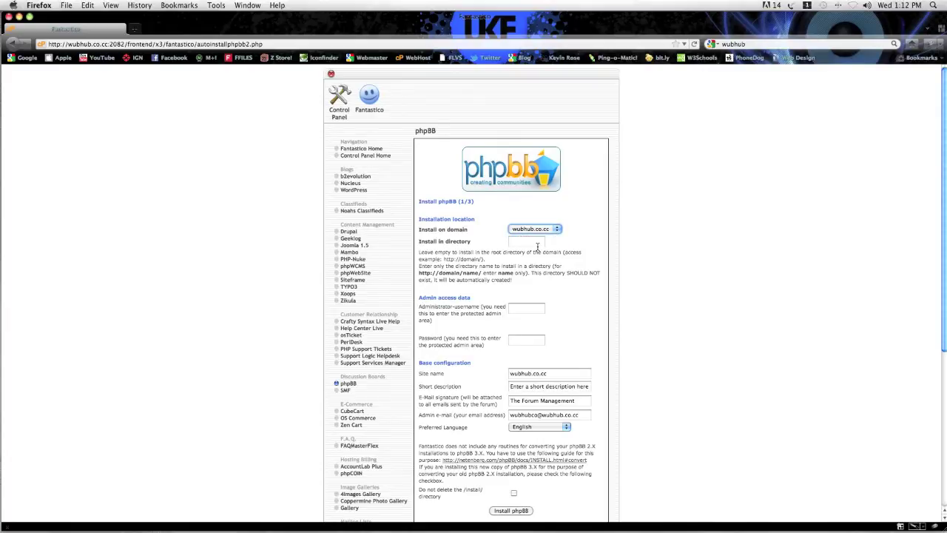
# Set the install directory to chat and enter the admin username and password
pyautogui.click(533, 242)
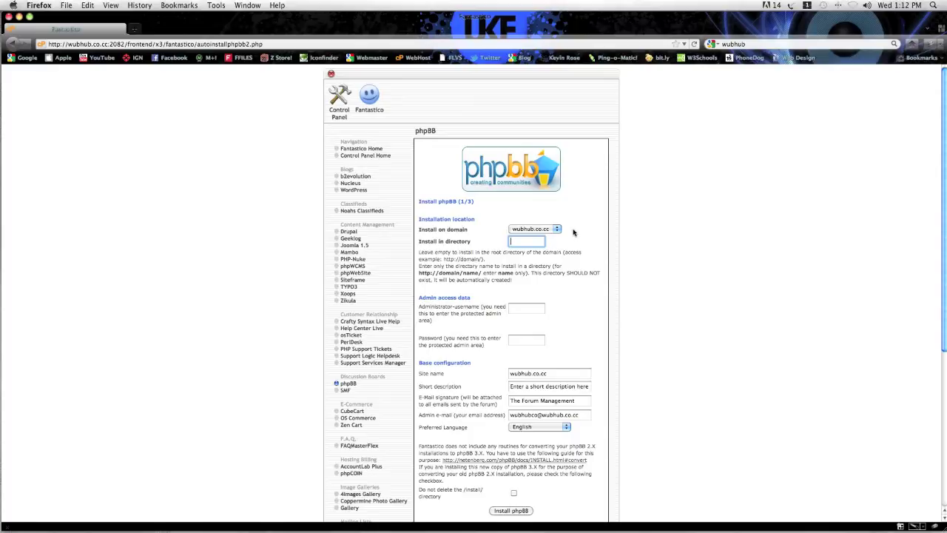
pyautogui.write('chat')
pyautogui.click(524, 306)
pyautogui.write('mike')
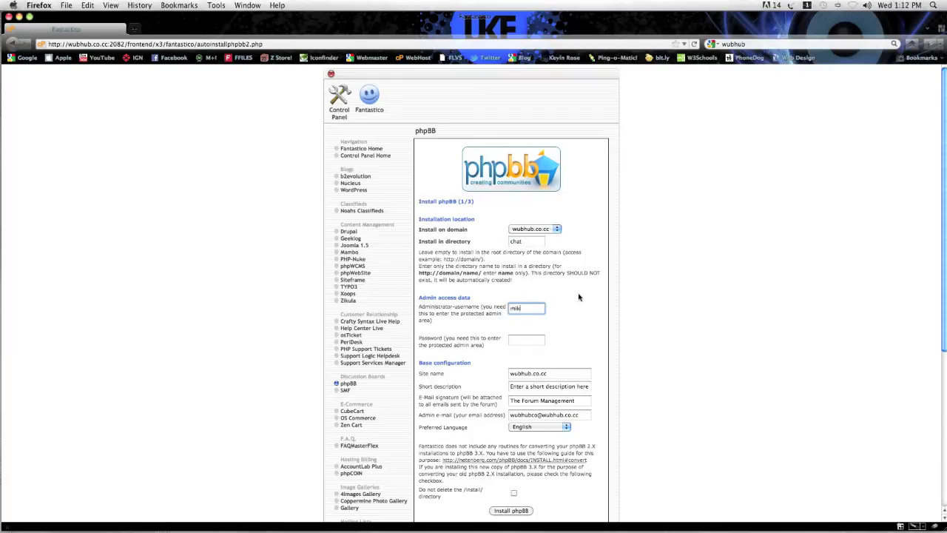
pyautogui.click(511, 340)
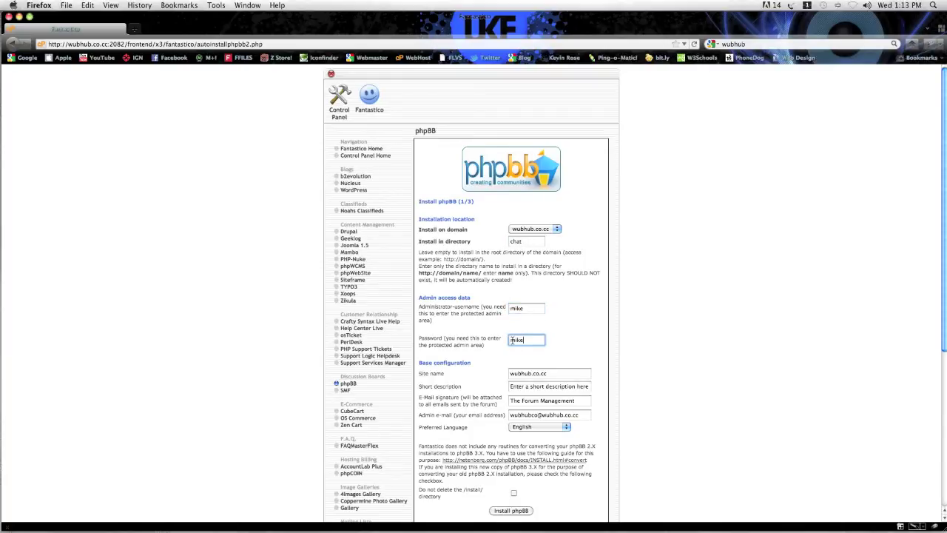
# Replace the short description with 'chat' and submit the phpBB install settings
pyautogui.scroll(-2, 581, 337)
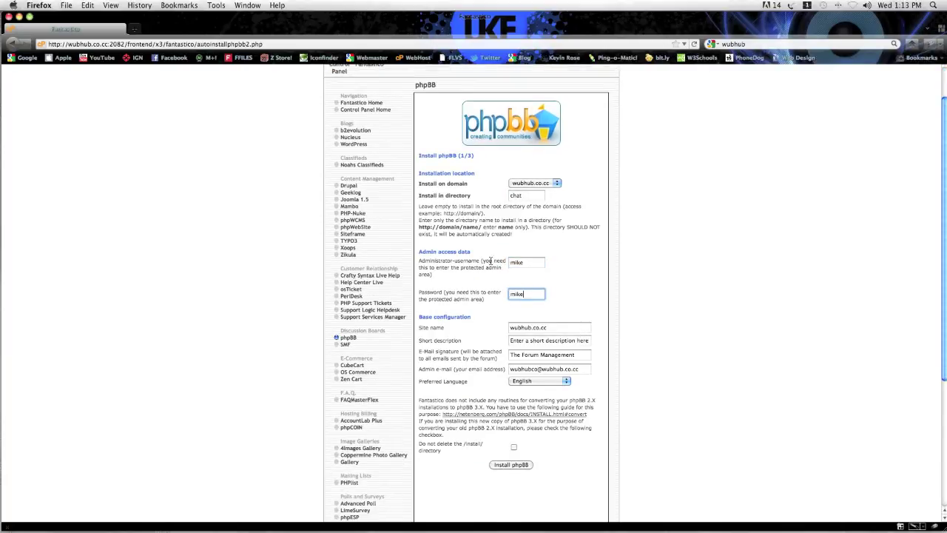
pyautogui.moveTo(419, 262); pyautogui.dragTo(444, 262)
pyautogui.click(442, 326)
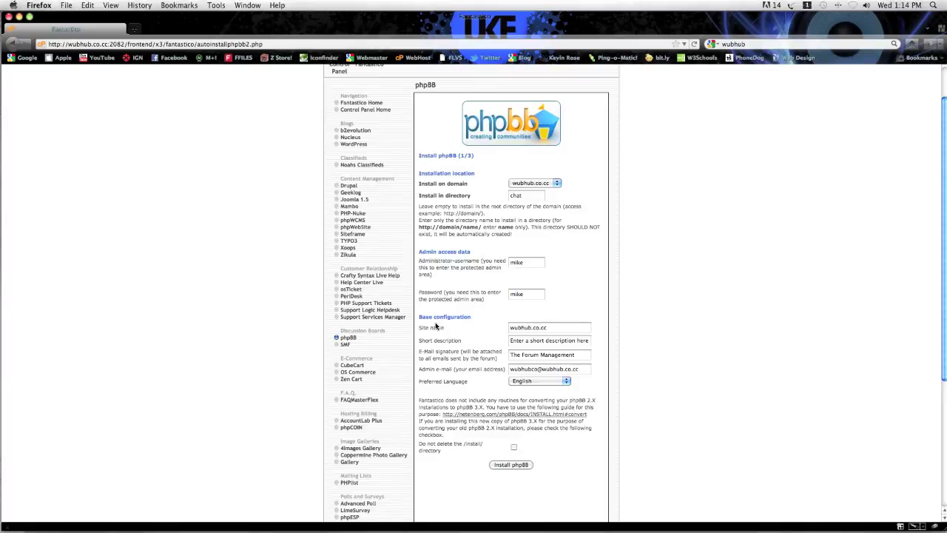
pyautogui.click(537, 341)
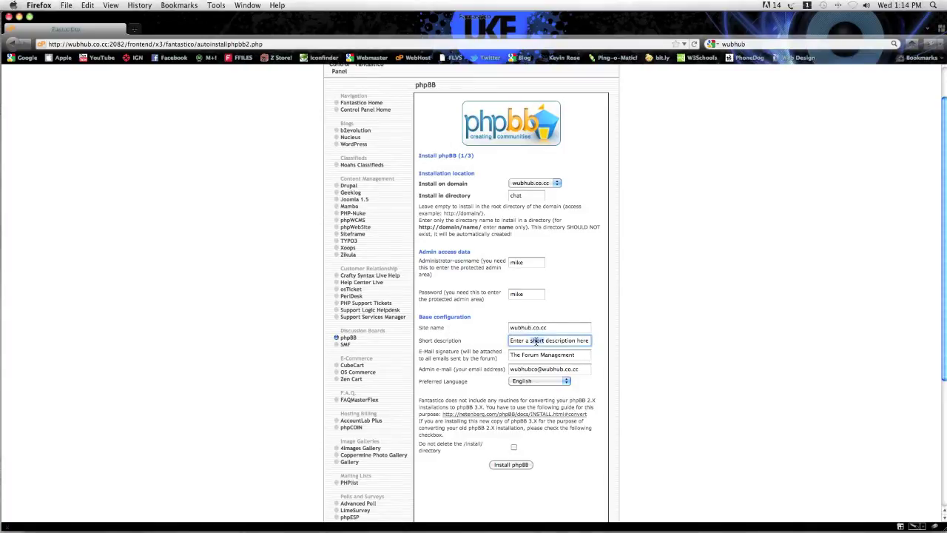
pyautogui.tripleClick(537, 340)
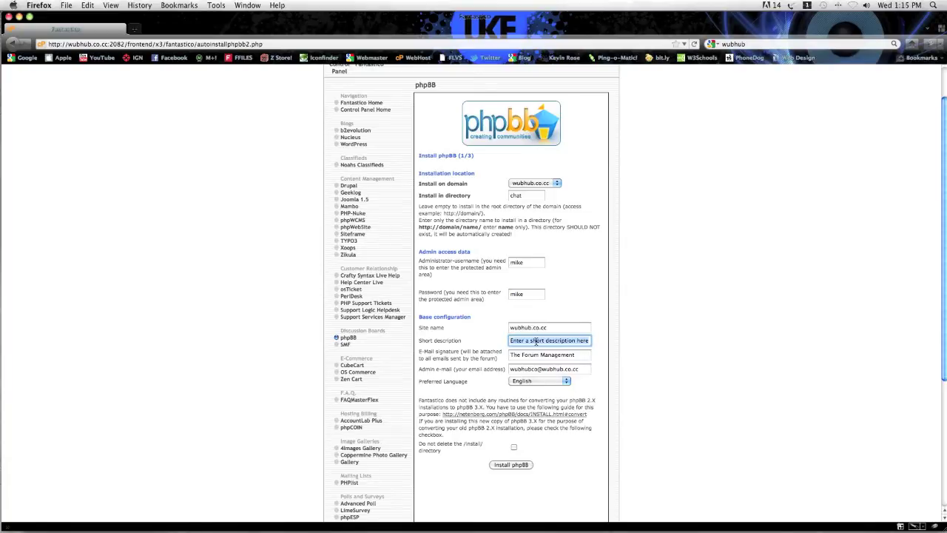
pyautogui.write('char')
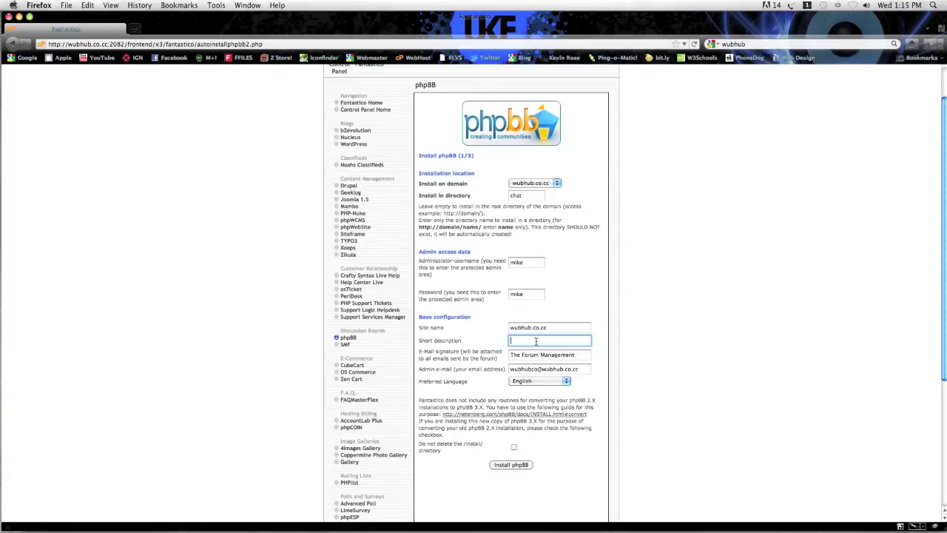
pyautogui.press('BackSpace')
pyautogui.write('t')
pyautogui.click(642, 376)
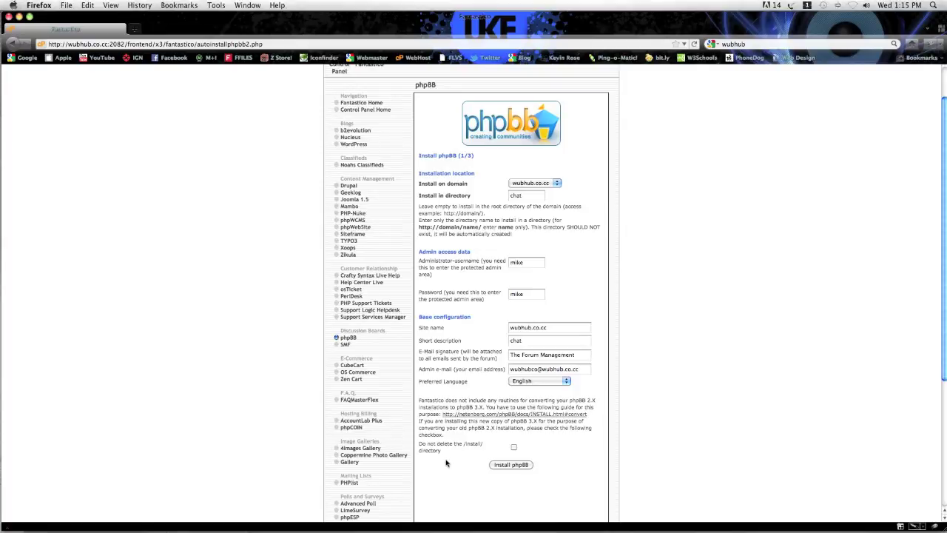
pyautogui.click(510, 464)
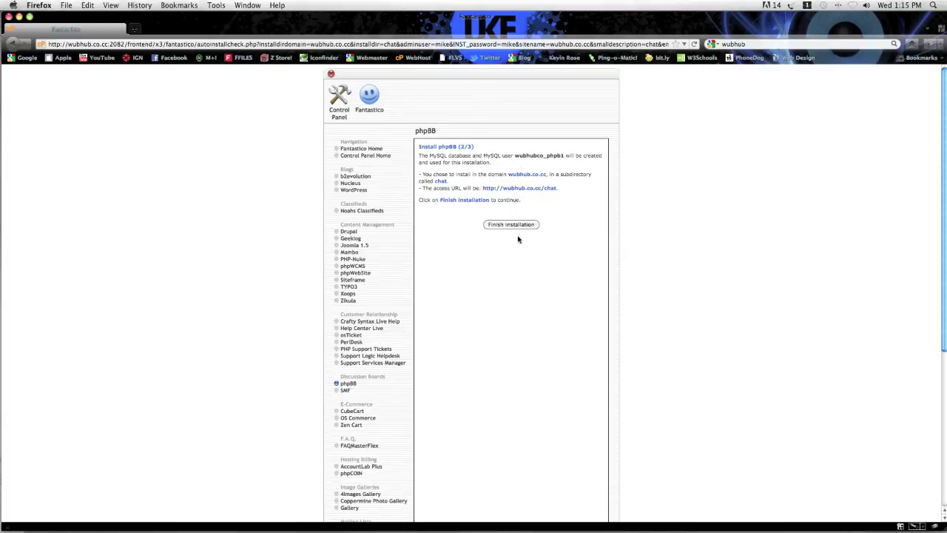
# Finish the install for database wubhubco_phpb1 at wubhub.co.cc/chat and focus the email-details field
pyautogui.click(518, 227)
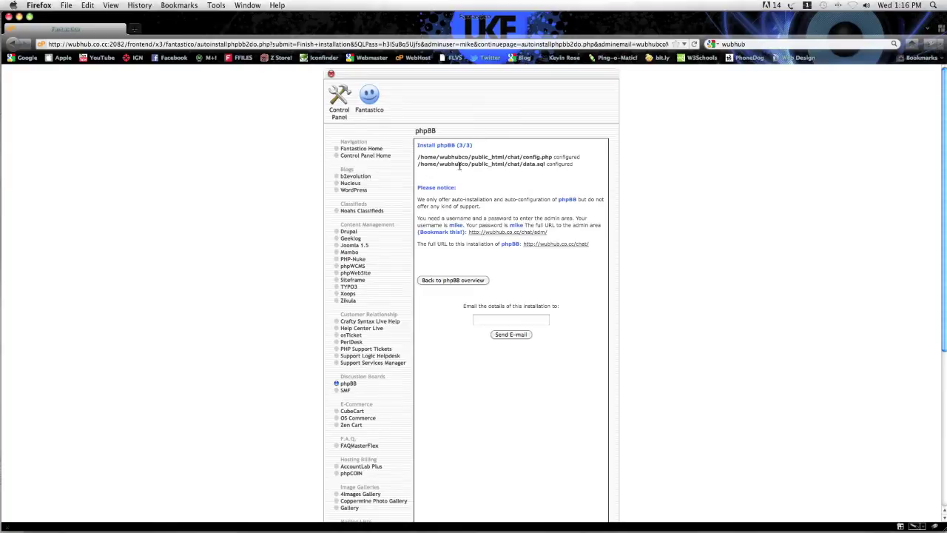
pyautogui.click(537, 320)
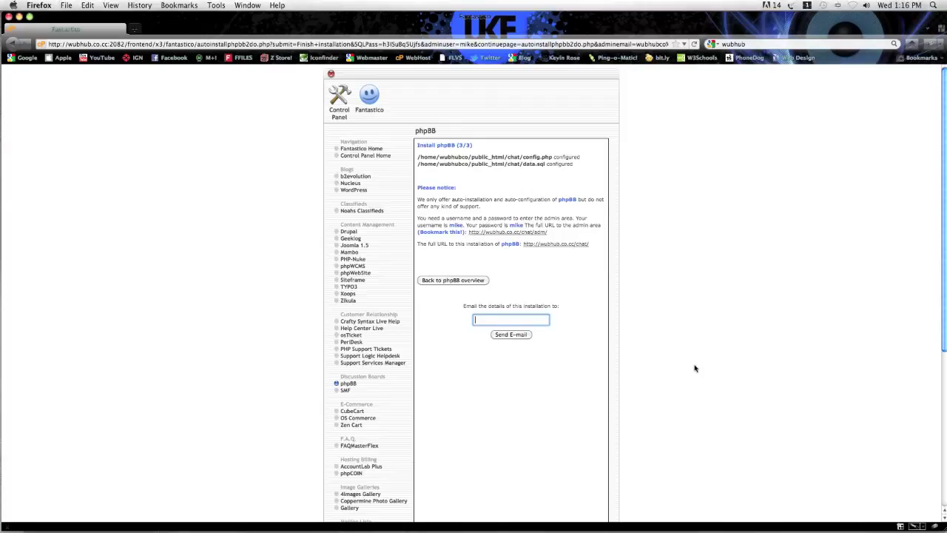
# Email the installation details to the user's e-mail address, then return to the phpBB overview
pyautogui.click(509, 336)
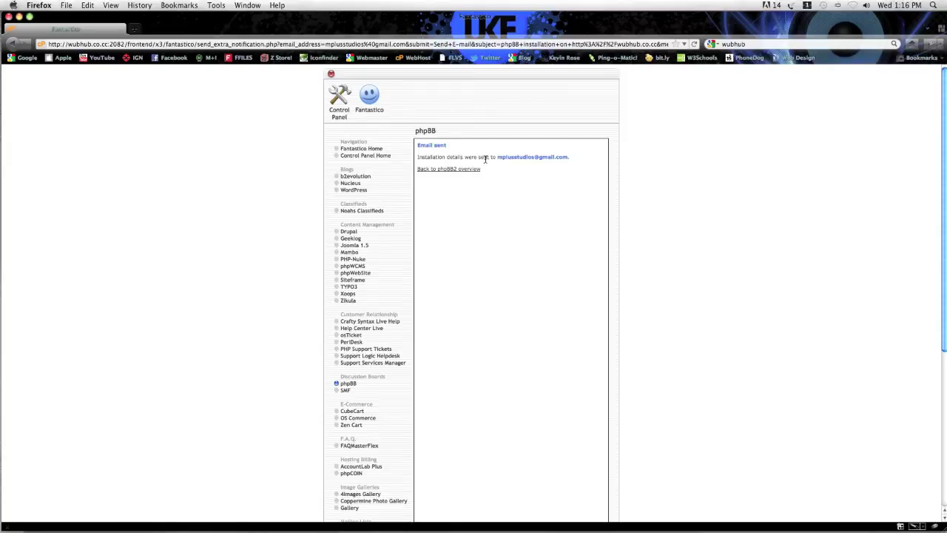
pyautogui.click(463, 172)
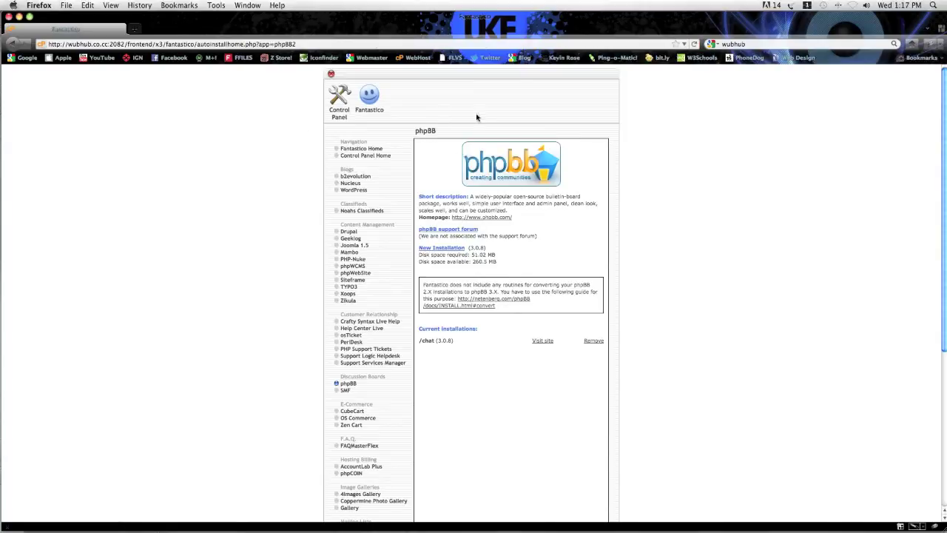
# Search for wubhub.co.cc, open the Wub Hub site, and load its chat/ forum
pyautogui.click(753, 44)
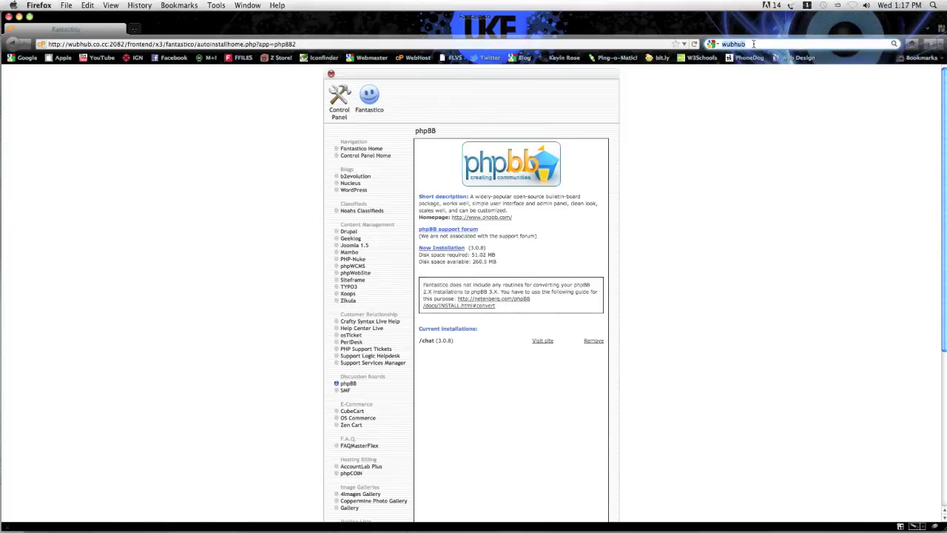
pyautogui.click(753, 44)
pyautogui.write('.co.cc')
pyautogui.press('Return')
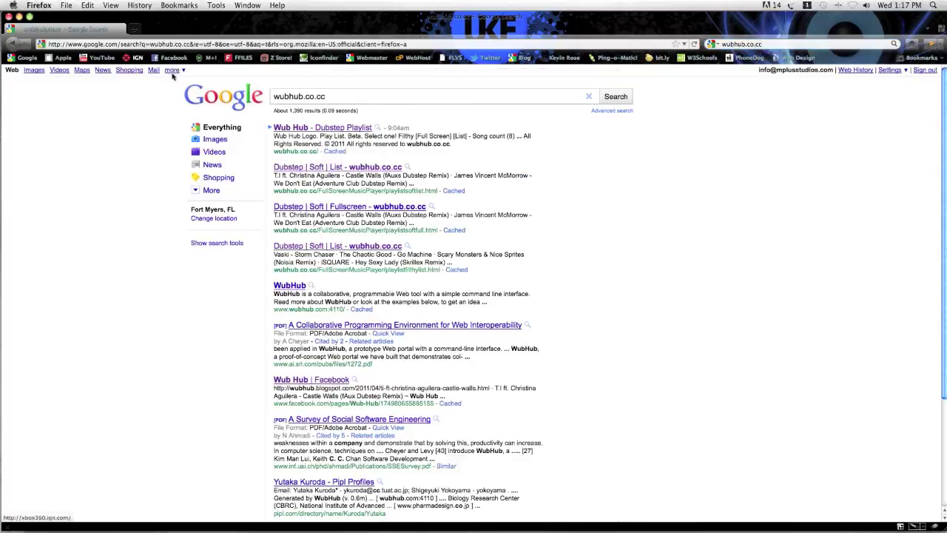
pyautogui.click(337, 127)
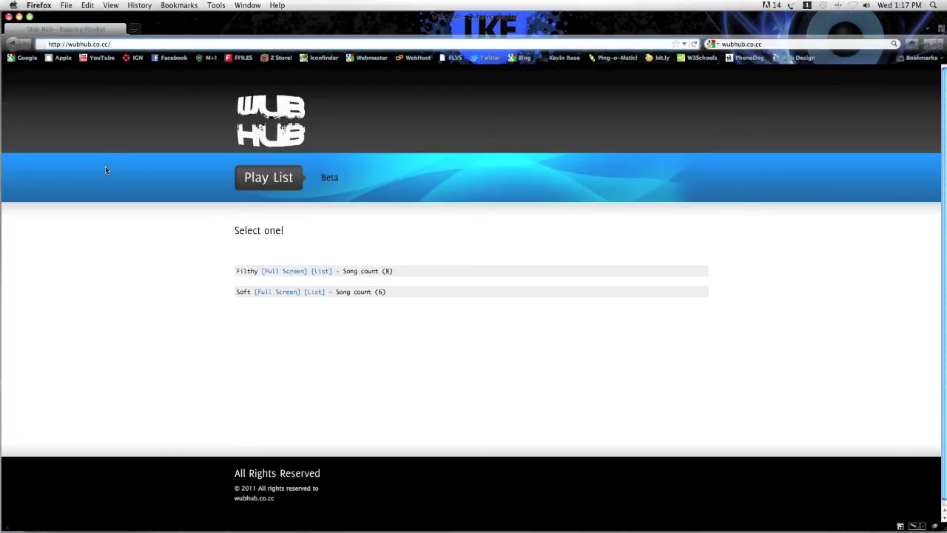
pyautogui.write('chat/')
pyautogui.press('Return')
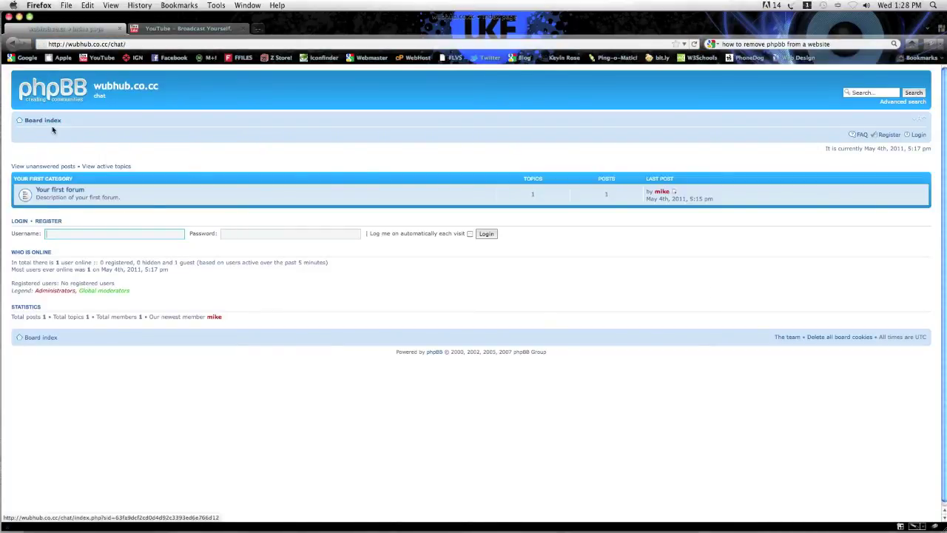
# Log in with the admin credentials and open a new topic in Your first forum
pyautogui.click(67, 104)
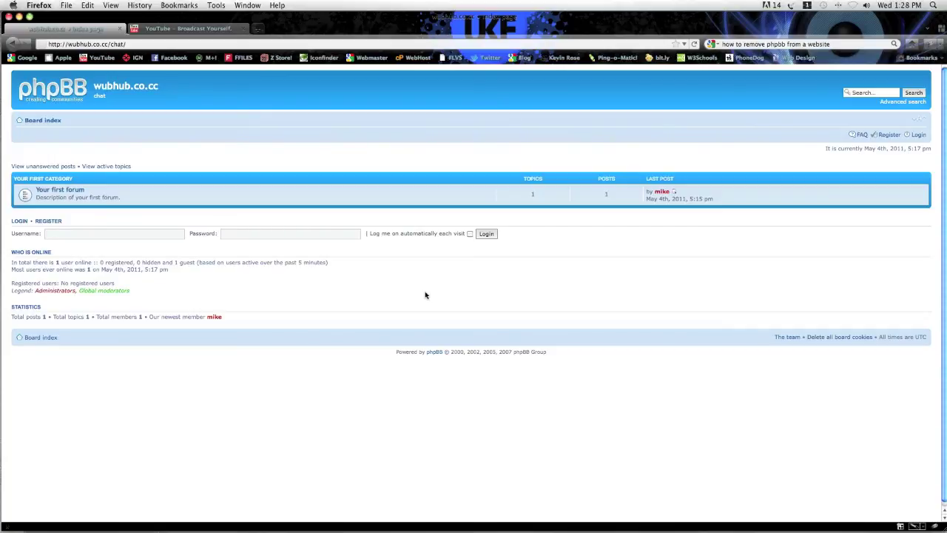
pyautogui.click(158, 232)
pyautogui.write('mike')
pyautogui.click(263, 235)
pyautogui.click(488, 235)
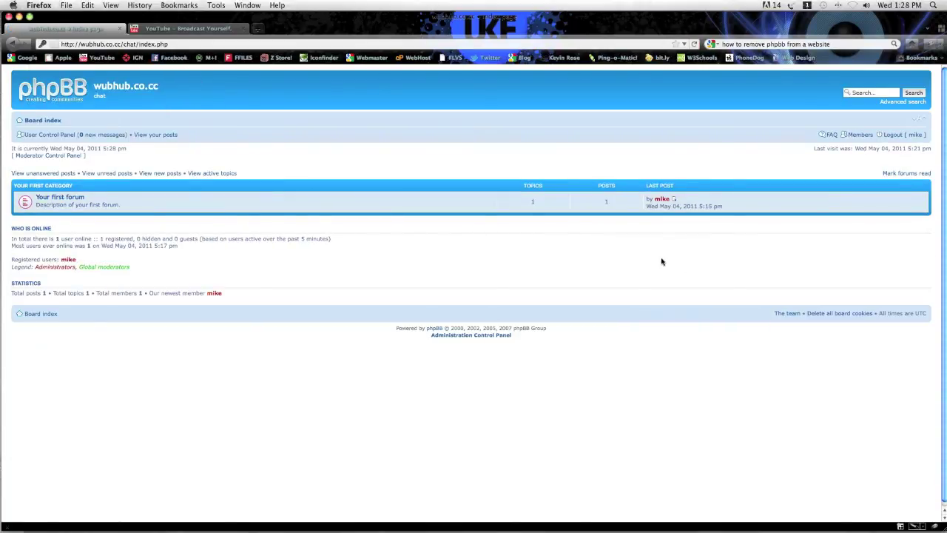
pyautogui.click(74, 198)
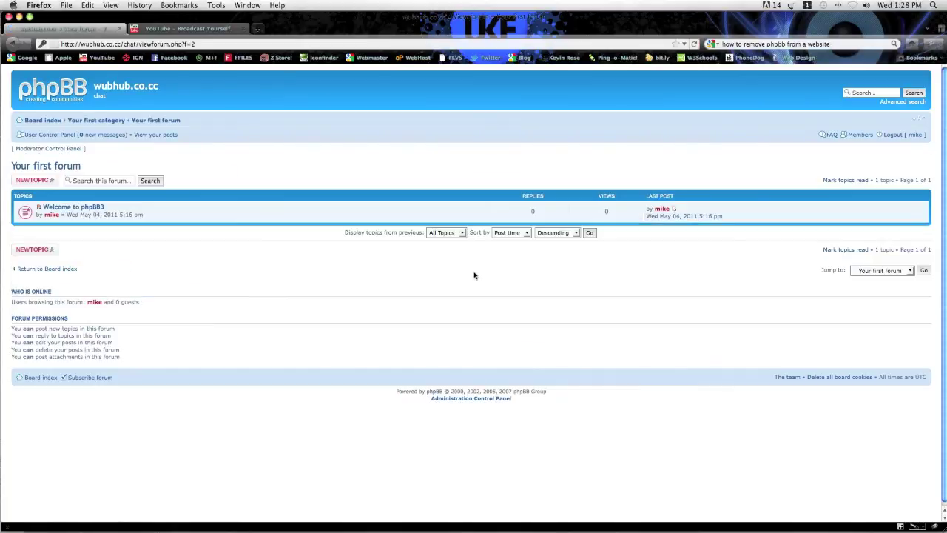
pyautogui.click(32, 250)
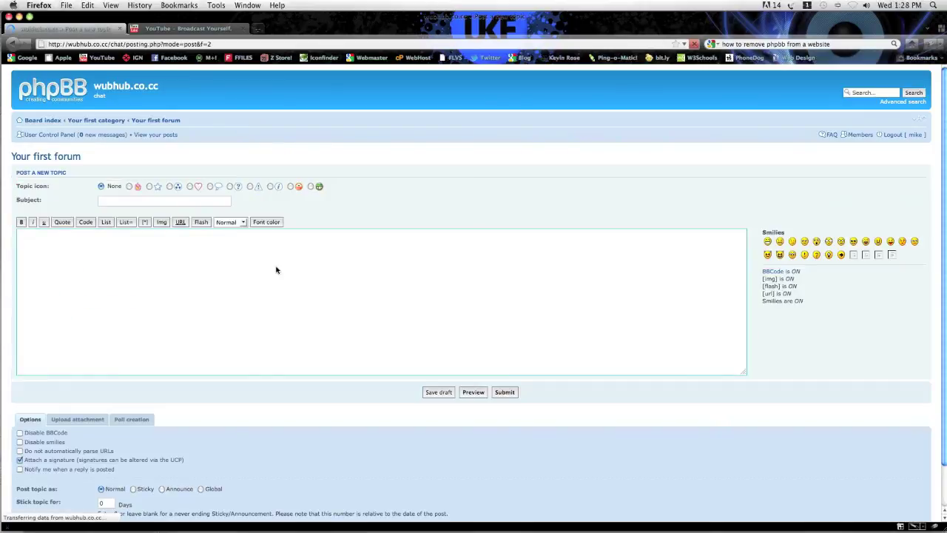
# Type placeholder text 'kfjslkfalskjf;laskdfkja' into the new topic's message body
pyautogui.click(412, 275)
pyautogui.write('kfjslkfalskjf;laskdfkja')
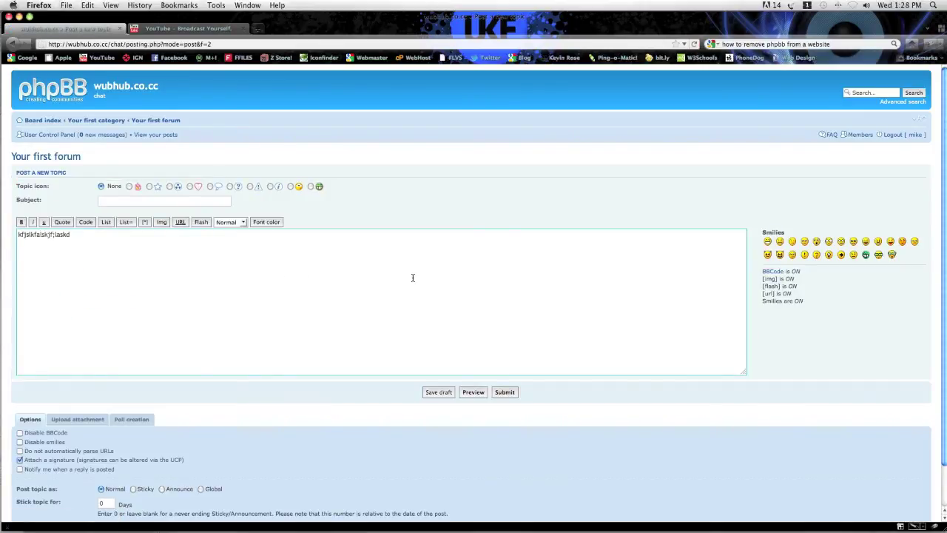